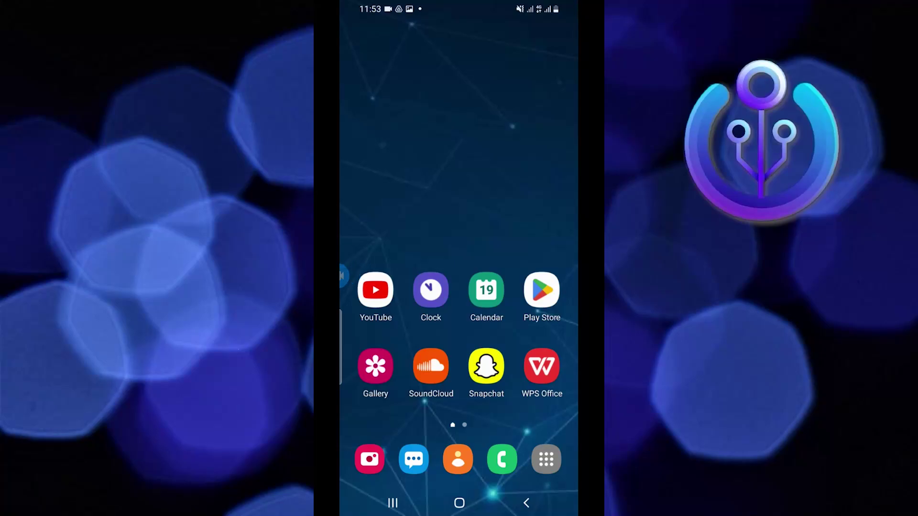
Step: Launch Instagram from the app drawer's Apps folder and go to the direct messages inbox
{"action": "left_click_drag", "start_coordinate": [487, 366], "coordinate": [487, 180]}
{"action": "left_click_drag", "start_coordinate": [531, 287], "coordinate": [388, 287]}
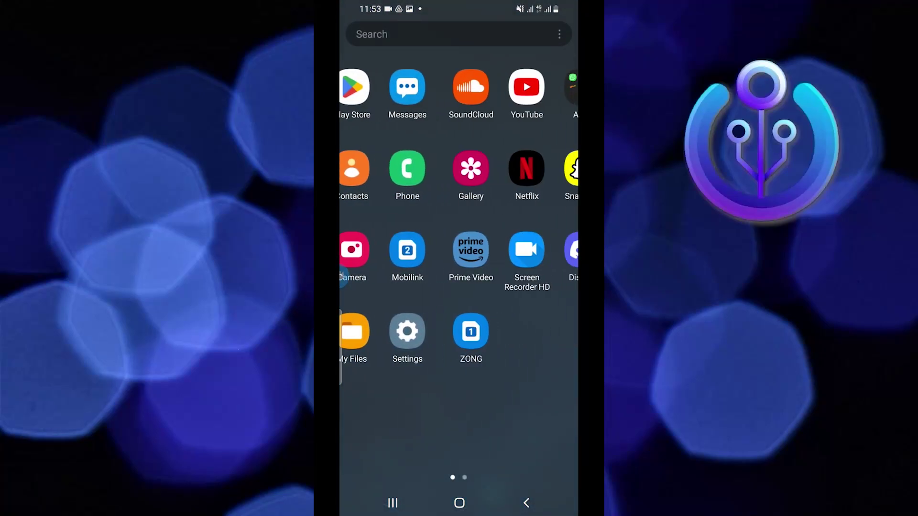
{"action": "left_click", "coordinate": [486, 86]}
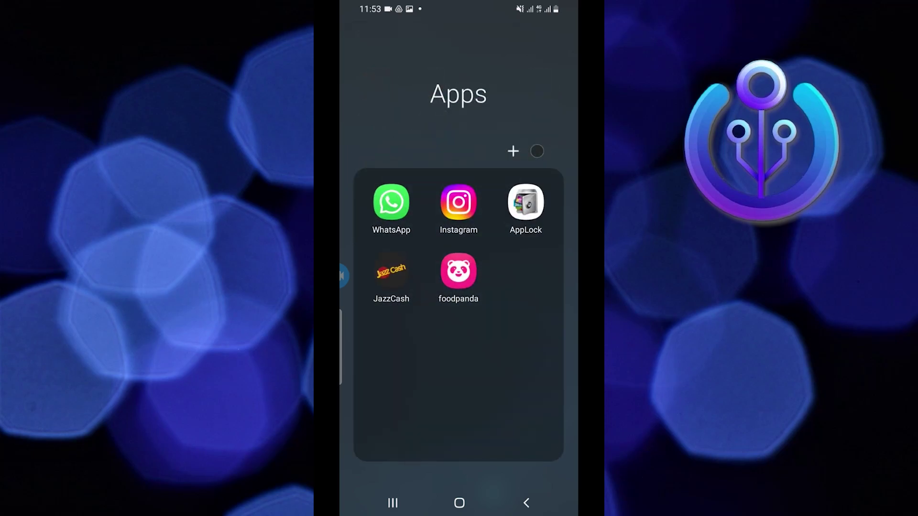
{"action": "left_click", "coordinate": [458, 203]}
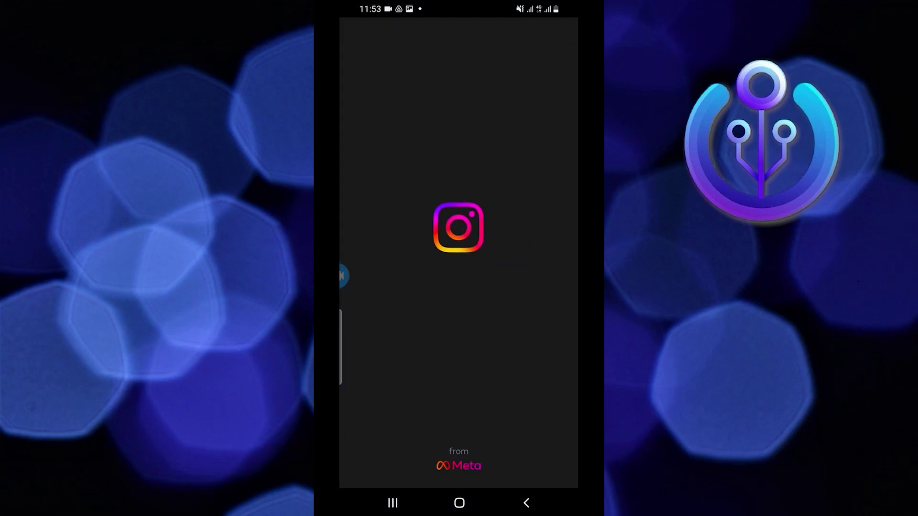
{"action": "left_click", "coordinate": [560, 34]}
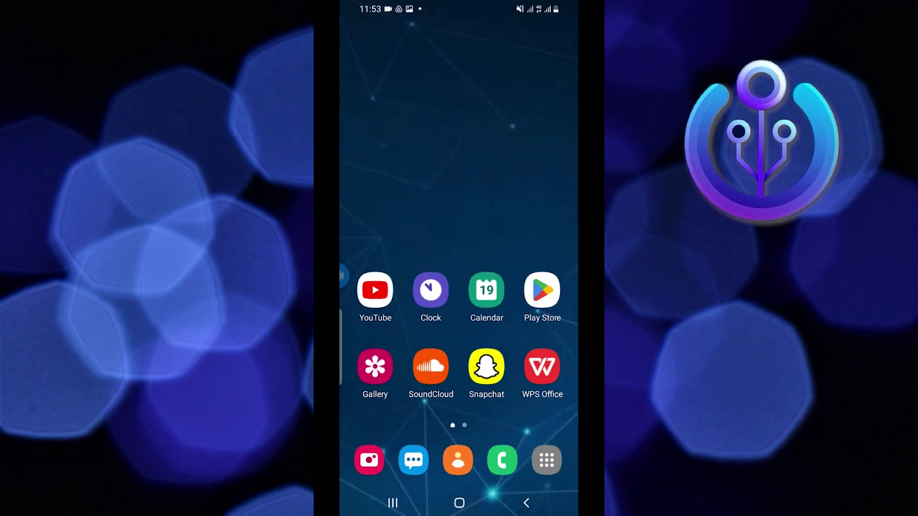
Step: View Instagram's app info and storage details in Settings, then reopen Instagram from the Apps folder
{"action": "left_click", "coordinate": [430, 385]}
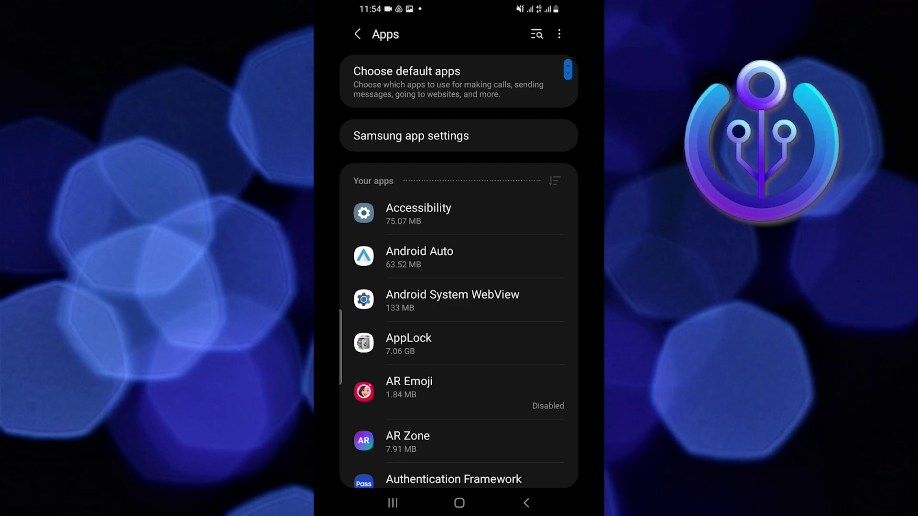
{"action": "scroll", "coordinate": [460, 287], "scroll_direction": "down", "scroll_amount": 10}
{"action": "left_click", "coordinate": [431, 281]}
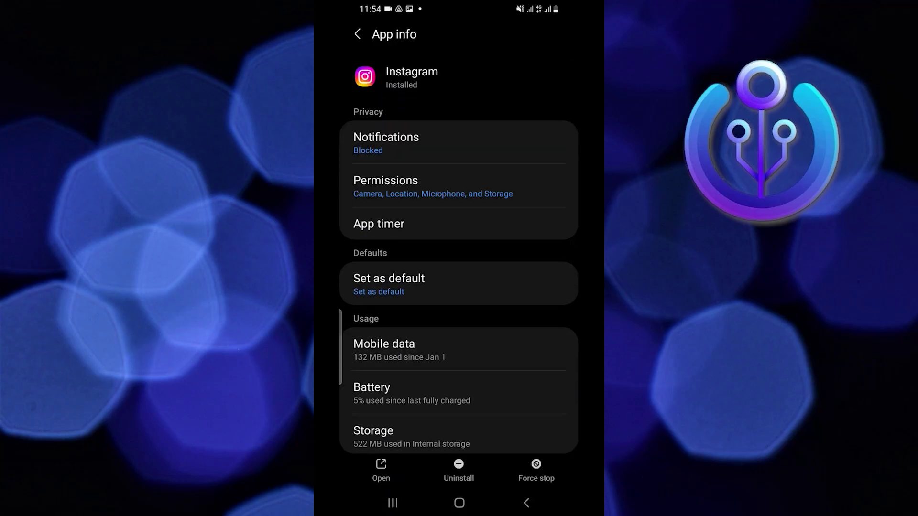
{"action": "left_click", "coordinate": [403, 434]}
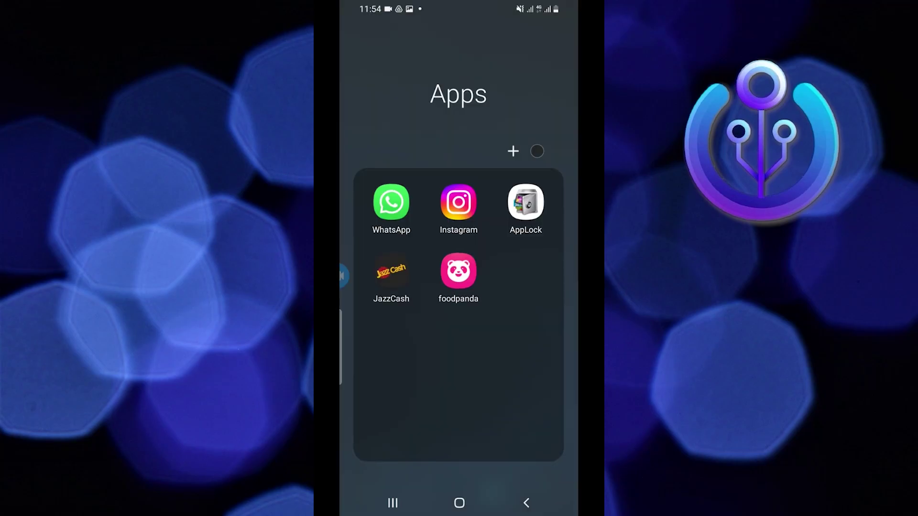
{"action": "left_click", "coordinate": [458, 202]}
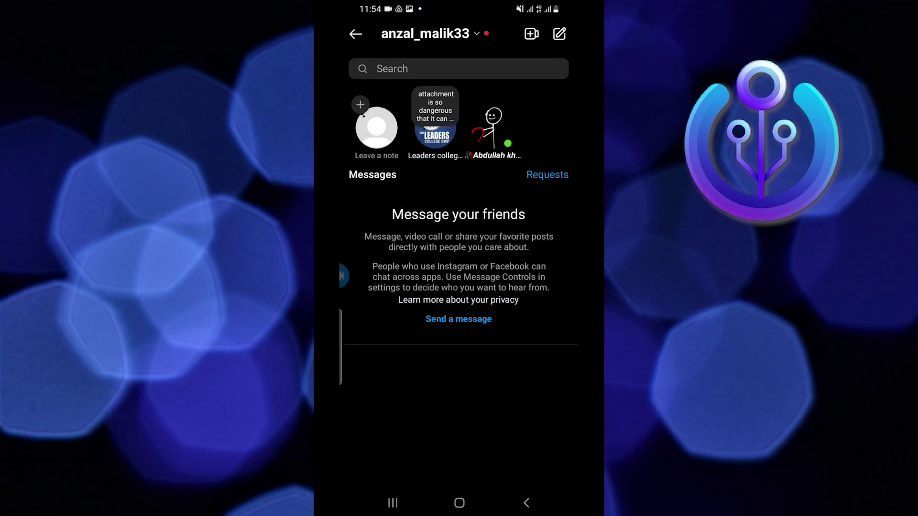
Step: Go from the inbox to the profile's options menu and Instagram settings toward the professional switch
{"action": "left_click", "coordinate": [525, 503]}
{"action": "left_click", "coordinate": [554, 475]}
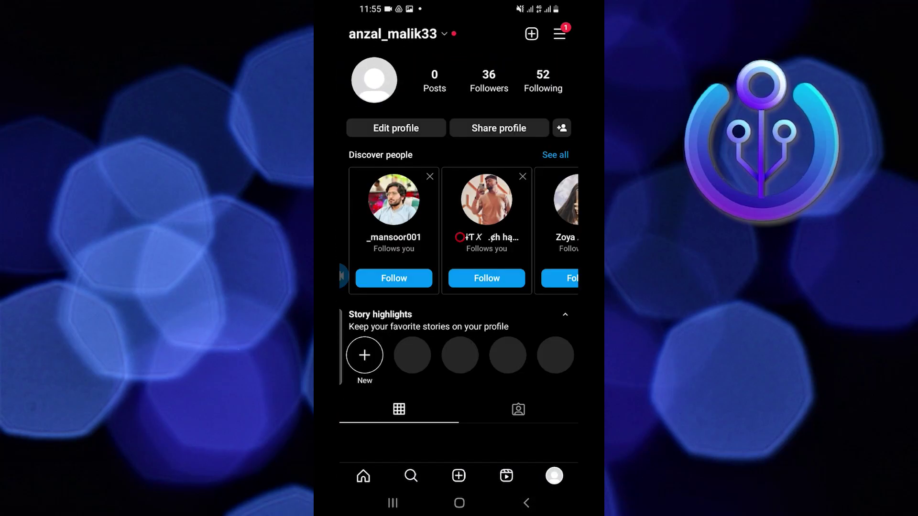
{"action": "left_click", "coordinate": [560, 34]}
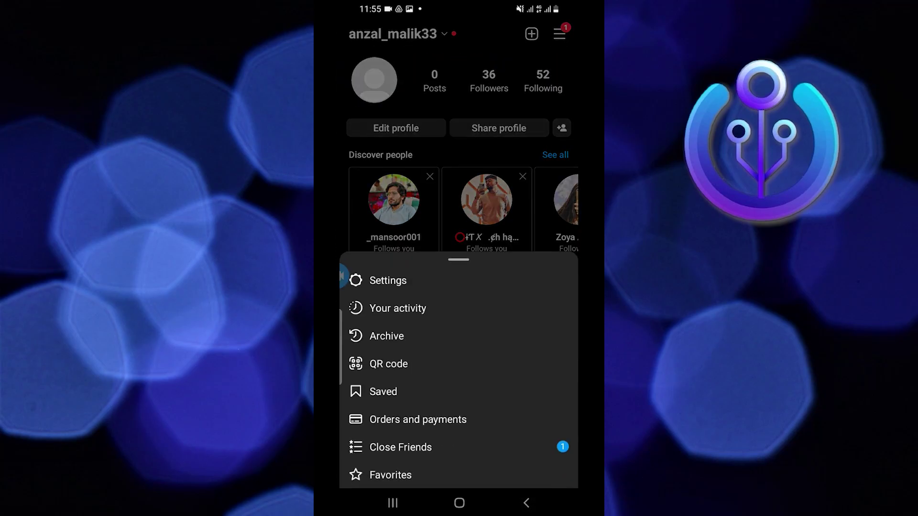
{"action": "left_click", "coordinate": [387, 280]}
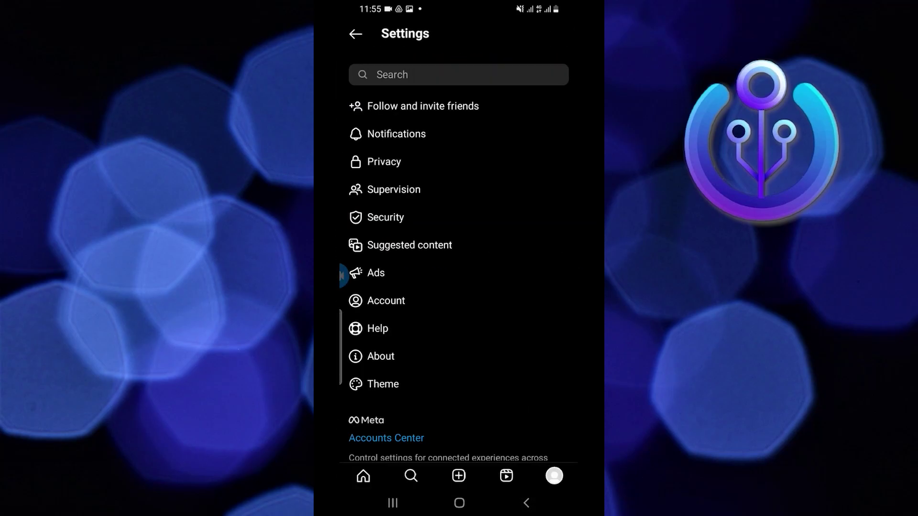
{"action": "scroll", "coordinate": [460, 251], "scroll_direction": "down", "scroll_amount": 2}
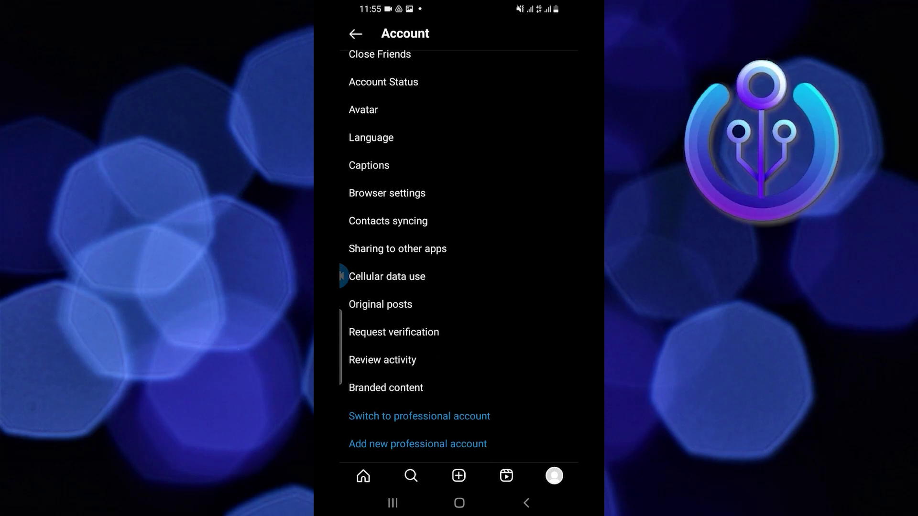
Step: Make the account a Creator account in the Blogger category, skipping Accounts Center and the checklist
{"action": "left_click", "coordinate": [419, 413]}
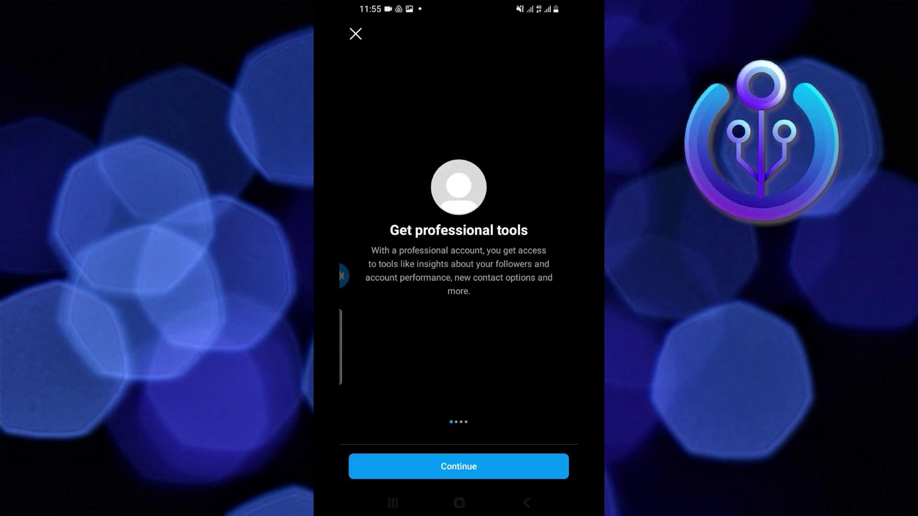
{"action": "left_click", "coordinate": [459, 466]}
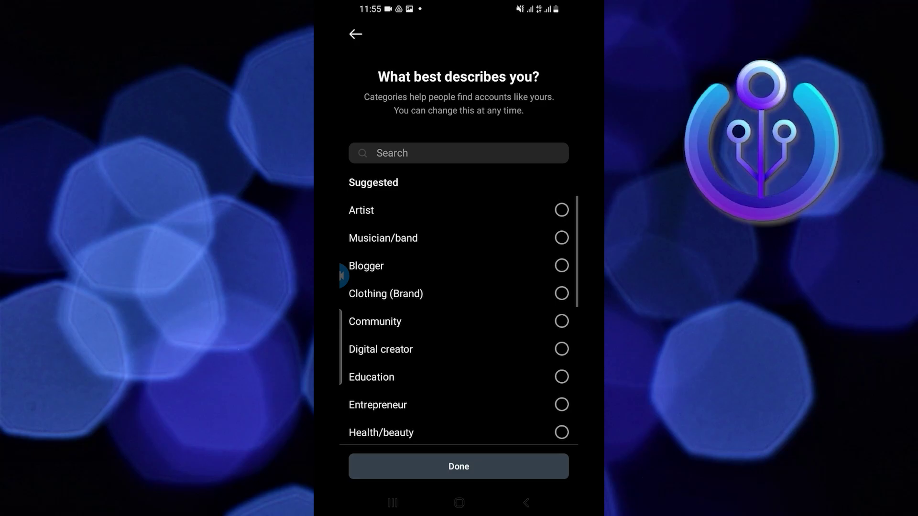
{"action": "left_click", "coordinate": [562, 265]}
{"action": "left_click", "coordinate": [458, 466]}
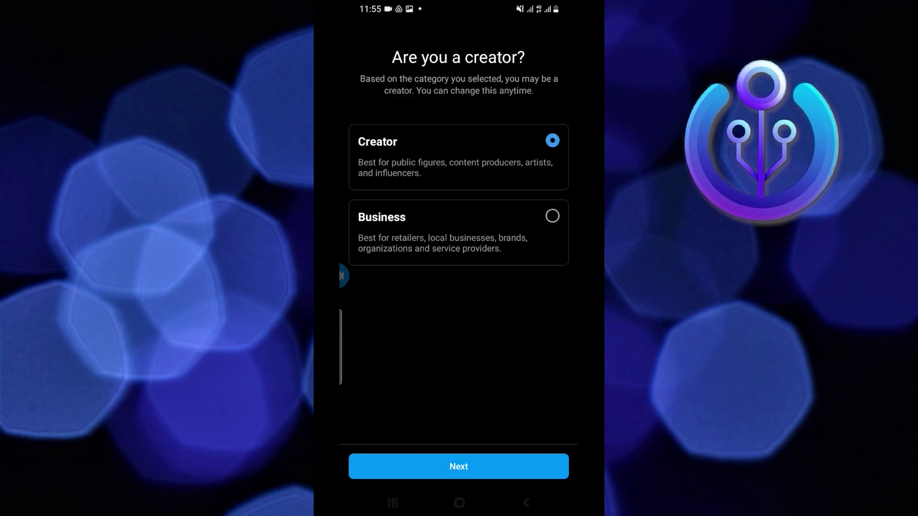
{"action": "left_click", "coordinate": [458, 467]}
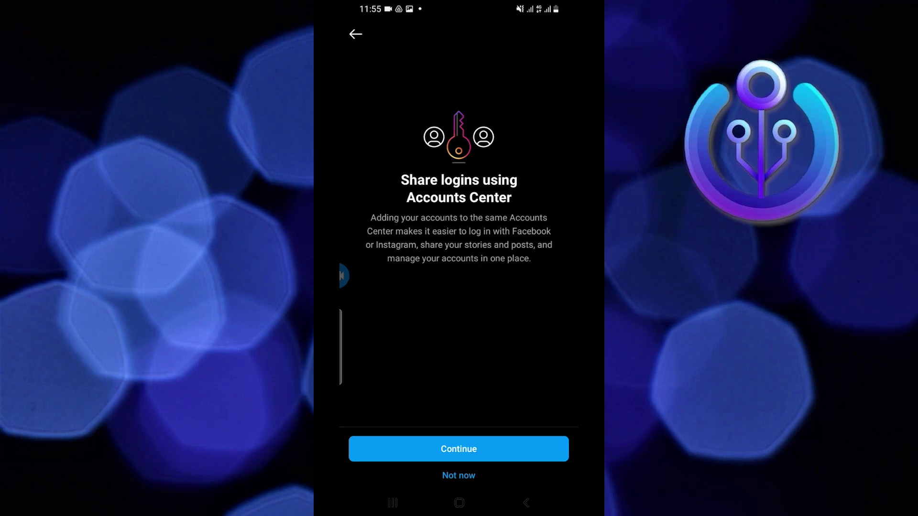
{"action": "left_click", "coordinate": [459, 475]}
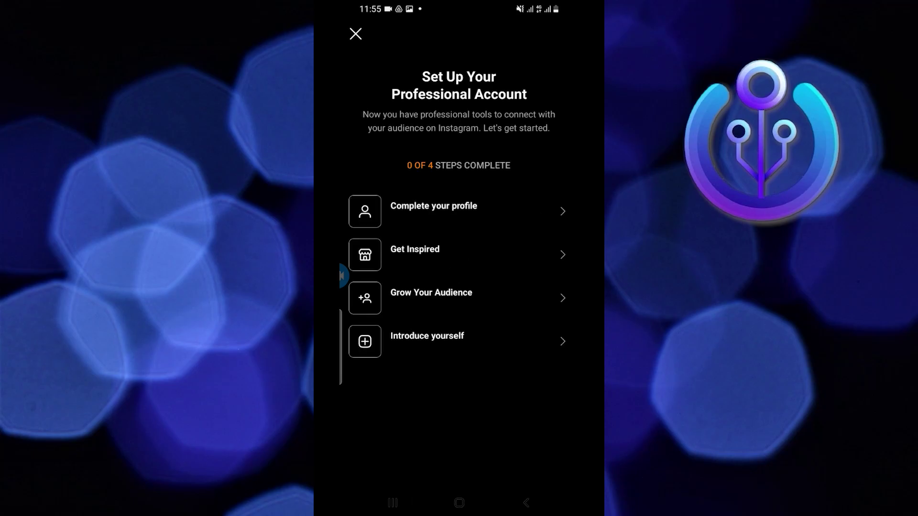
{"action": "left_click", "coordinate": [355, 34]}
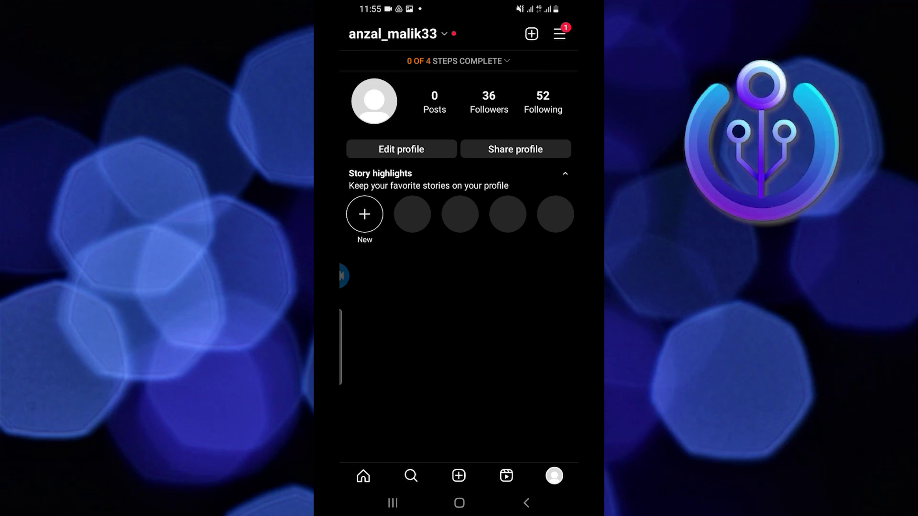
Step: Switch the account type back to personal via Account settings, then return home to the app drawer
{"action": "left_click", "coordinate": [558, 34]}
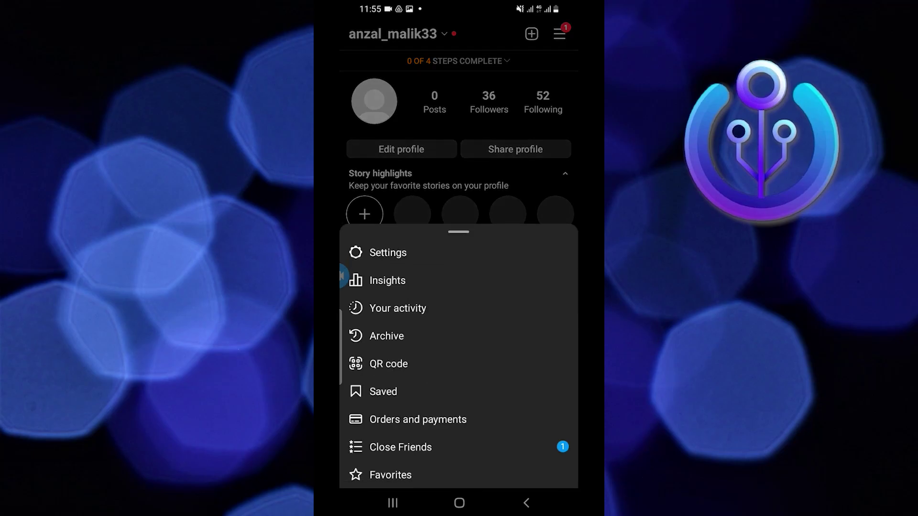
{"action": "left_click", "coordinate": [387, 252]}
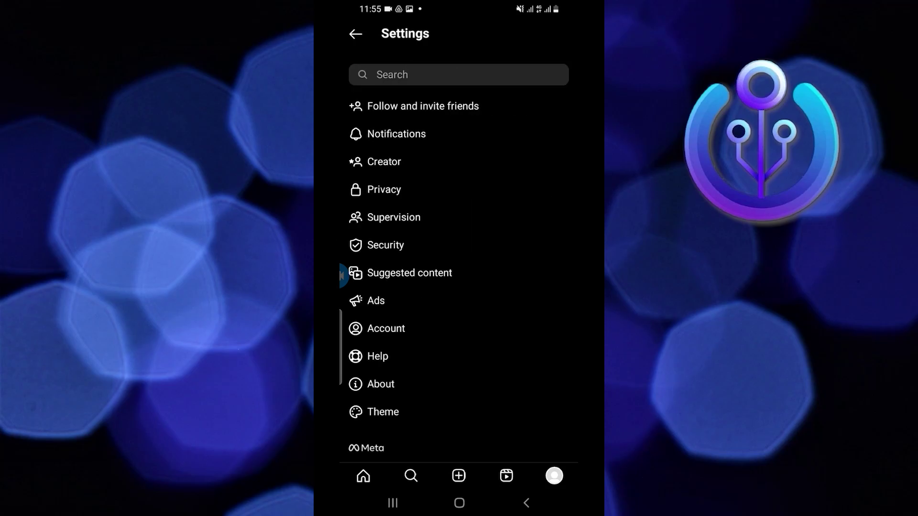
{"action": "left_click", "coordinate": [386, 329]}
{"action": "scroll", "coordinate": [460, 287], "scroll_direction": "down", "scroll_amount": 2}
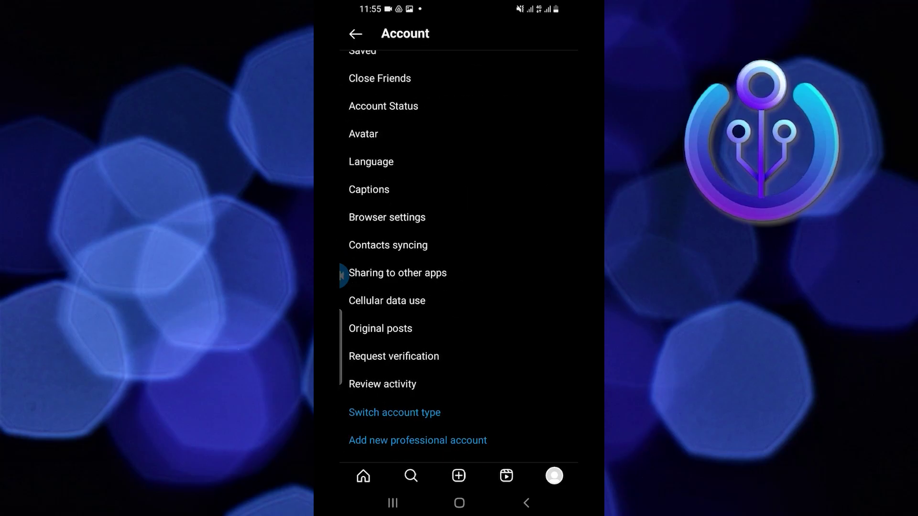
{"action": "left_click", "coordinate": [394, 412]}
{"action": "left_click", "coordinate": [458, 328]}
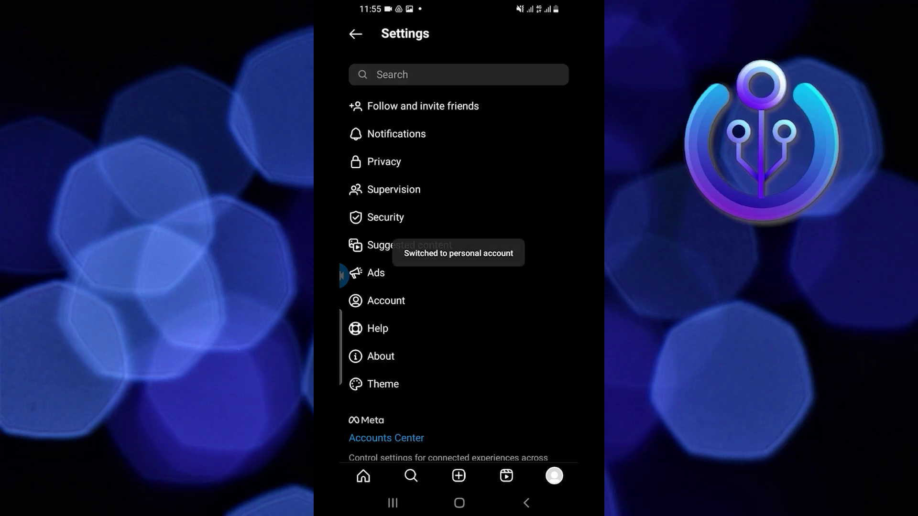
{"action": "left_click", "coordinate": [459, 503]}
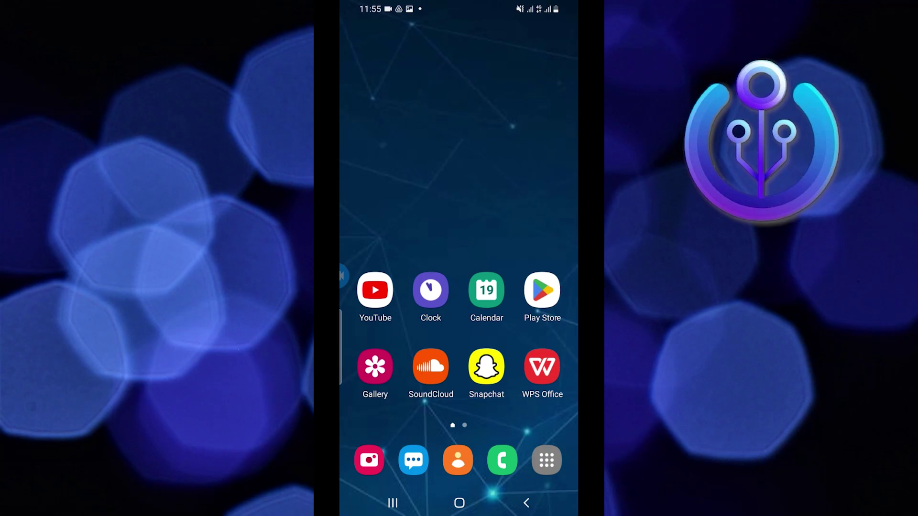
{"action": "left_click_drag", "start_coordinate": [459, 402], "coordinate": [459, 180]}
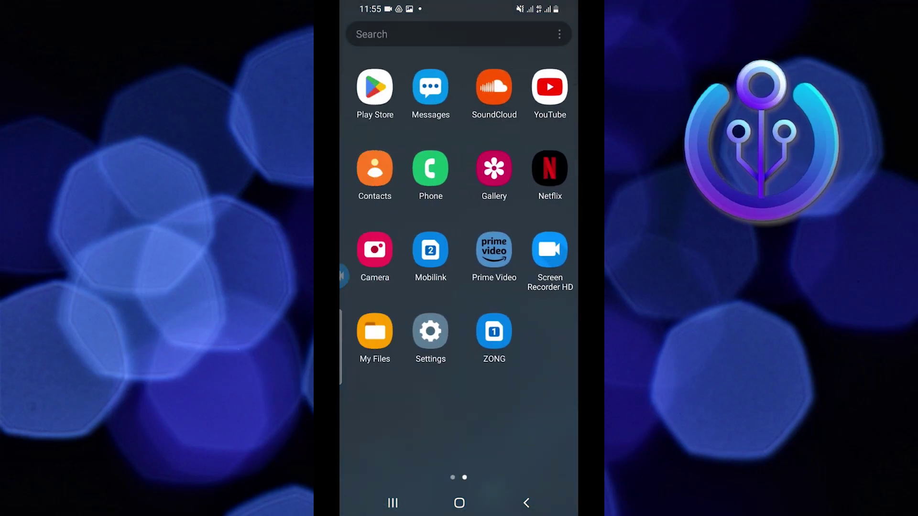